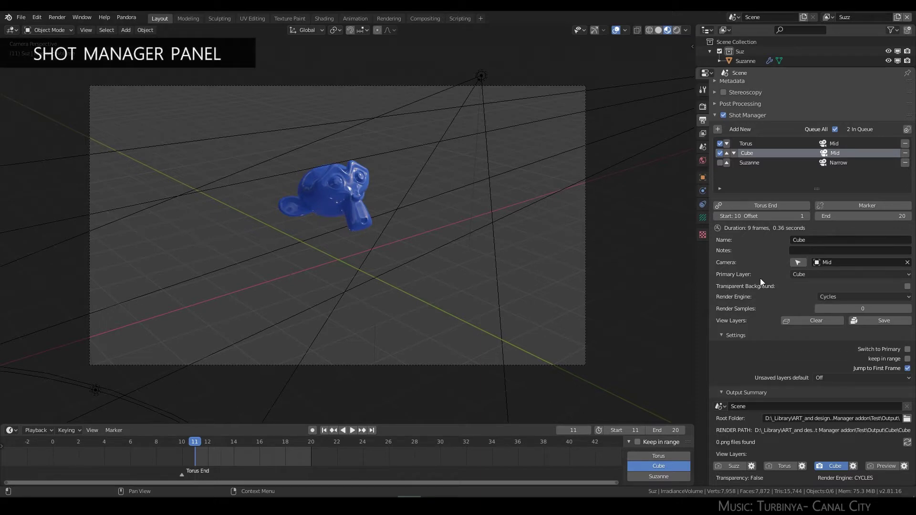
Clear all shots from the Shot Manager's render queue
scroll(783, 250, up, 4)
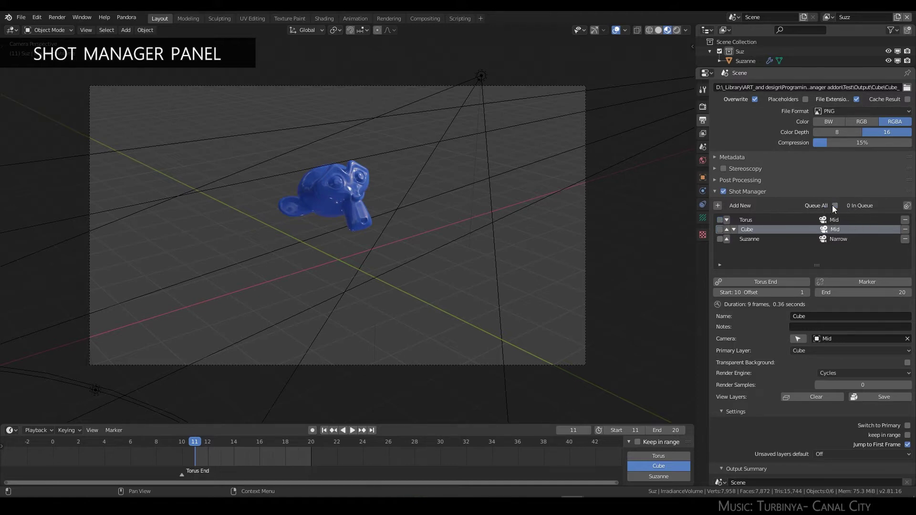
click(834, 206)
click(908, 206)
Set the Cube shot's render engine to Eevee
scroll(797, 247, down, 6)
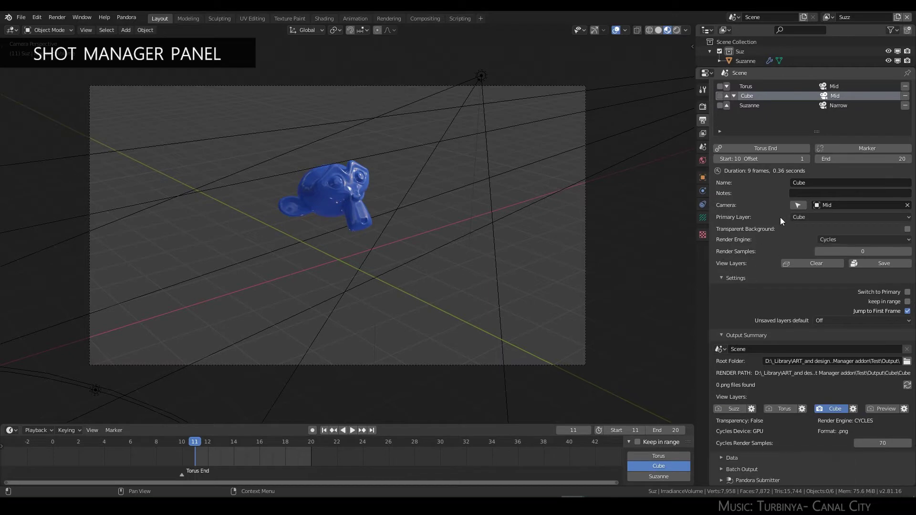
click(837, 237)
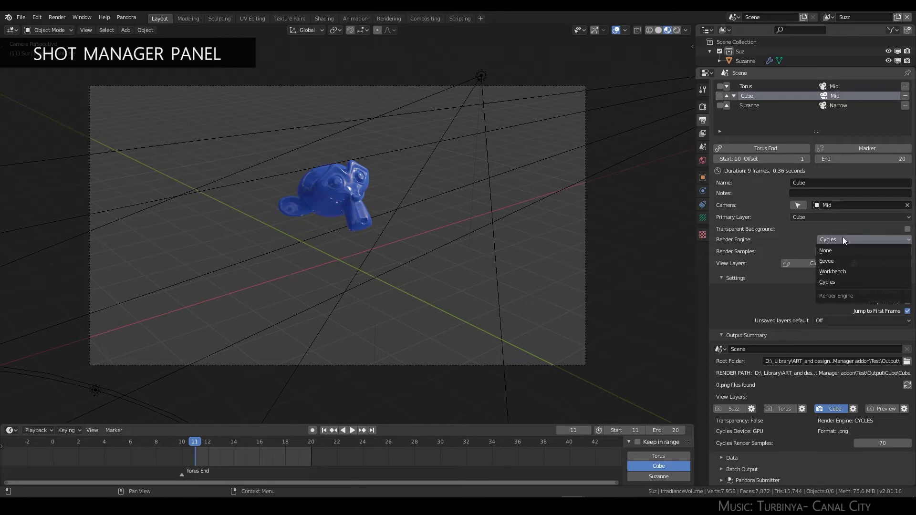
click(840, 237)
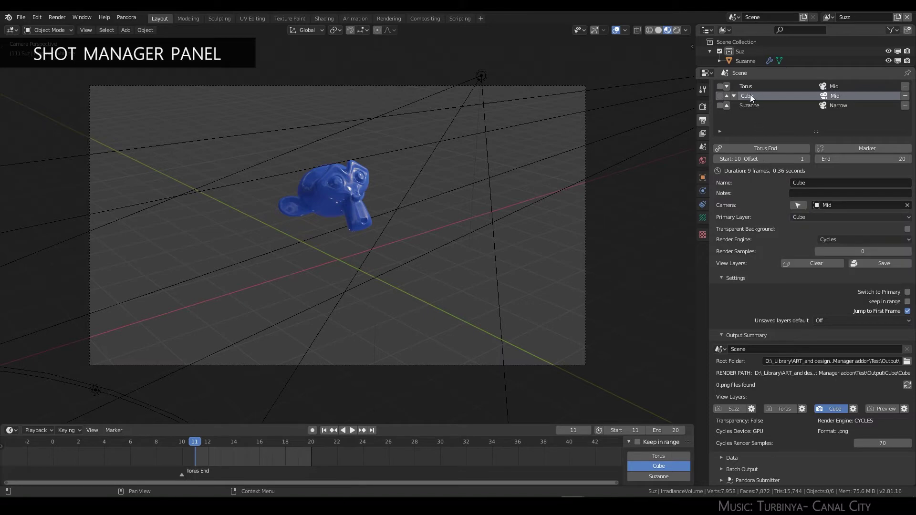
click(840, 240)
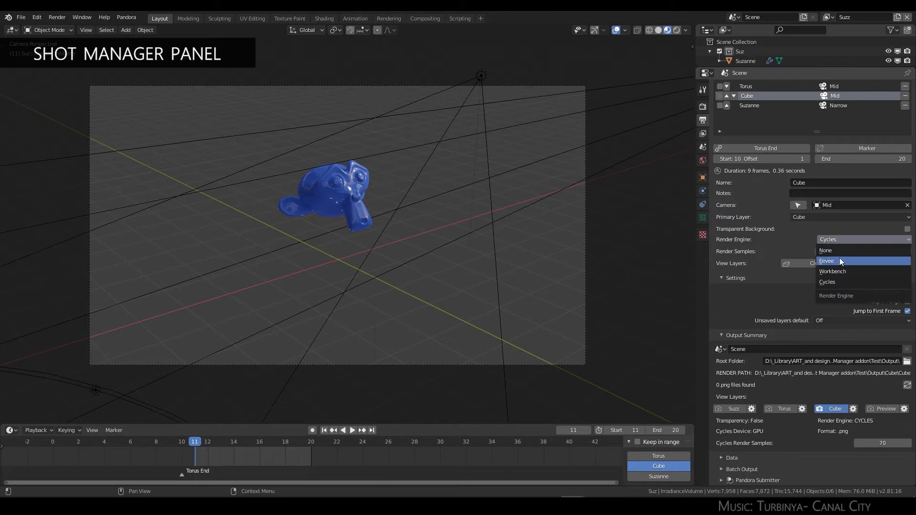
click(839, 261)
Set the Suzanne shot's render engine to Cycles with 5 render samples
click(752, 105)
click(861, 252)
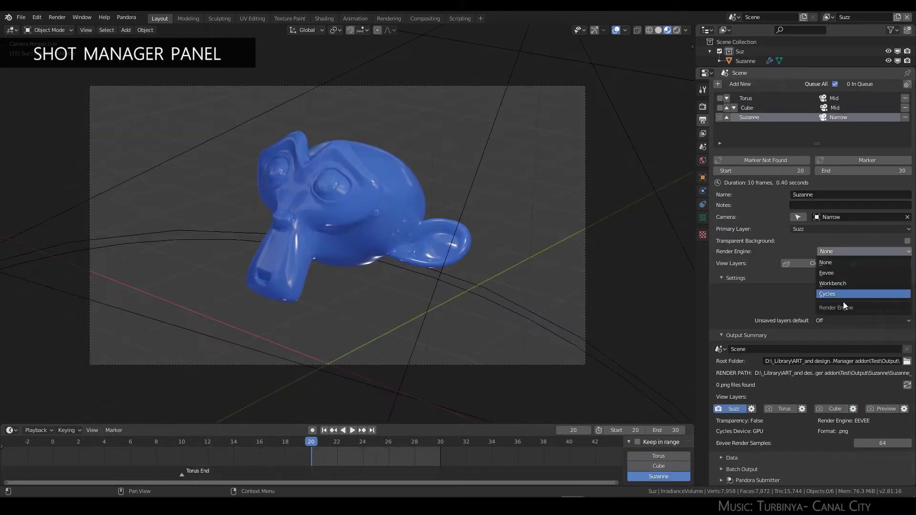
click(837, 290)
click(871, 263)
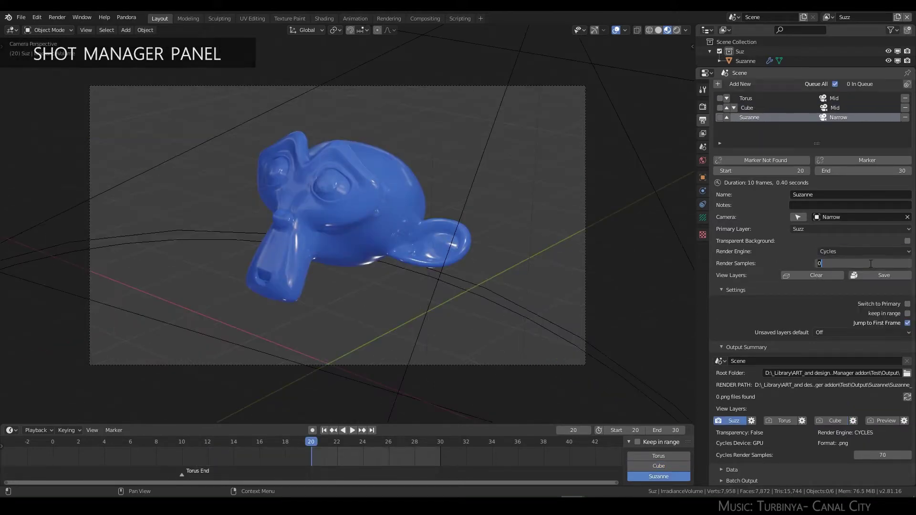
key(Return)
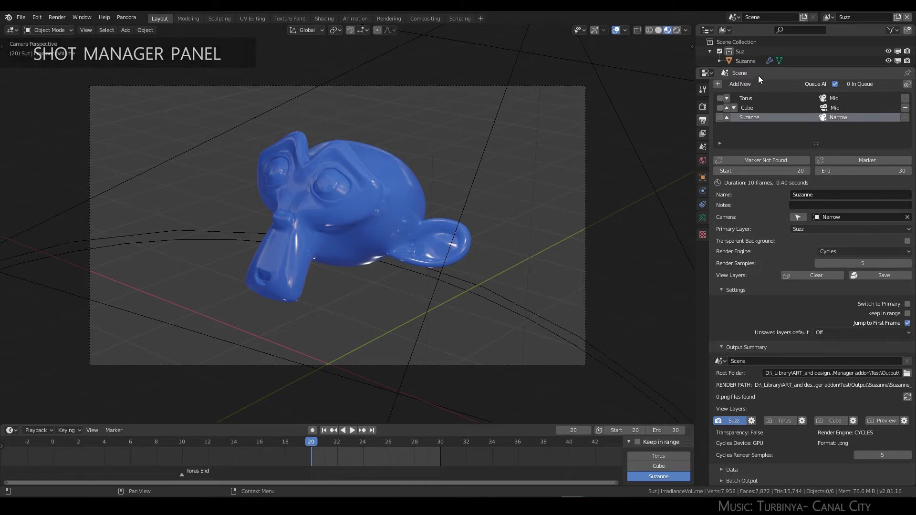
Set the Cube shot's render samples to 16
click(751, 108)
click(877, 264)
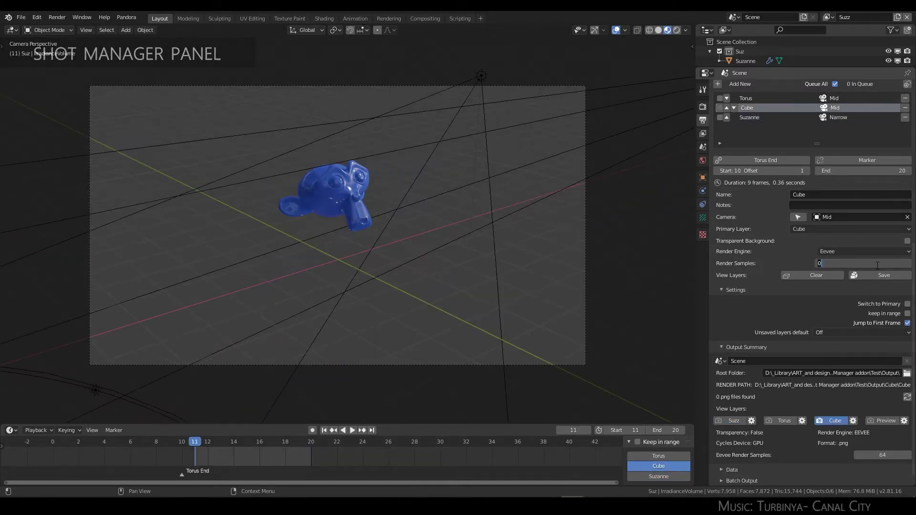
text(16)
key(Return)
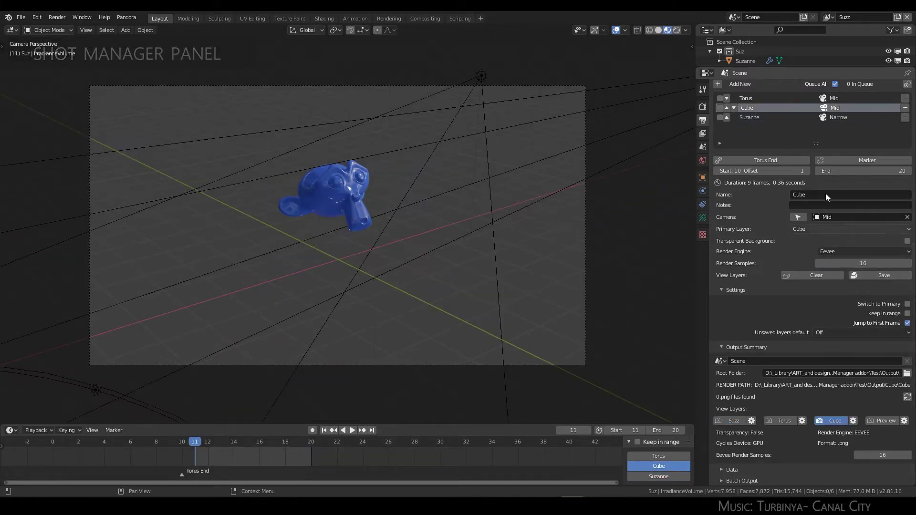
Switch between the Suzanne and Cube shots to compare their render settings, ending on Suzanne
click(755, 116)
click(750, 107)
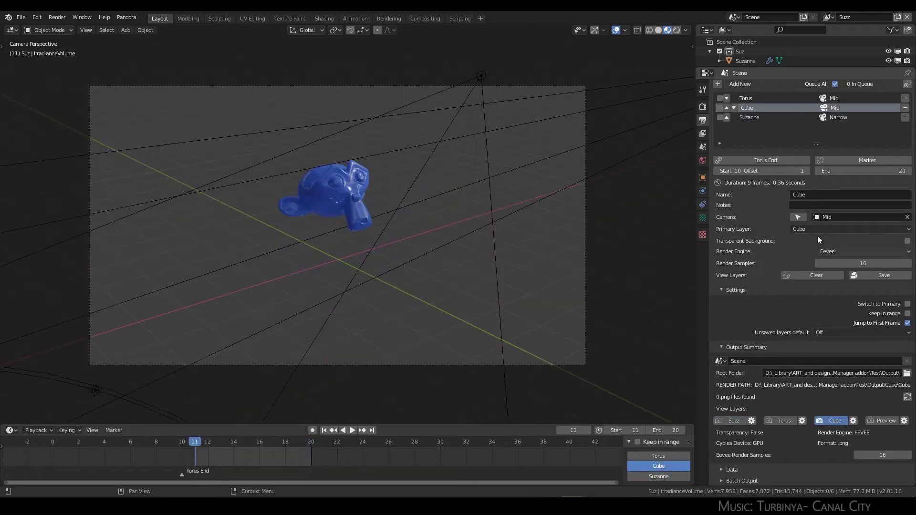
click(754, 116)
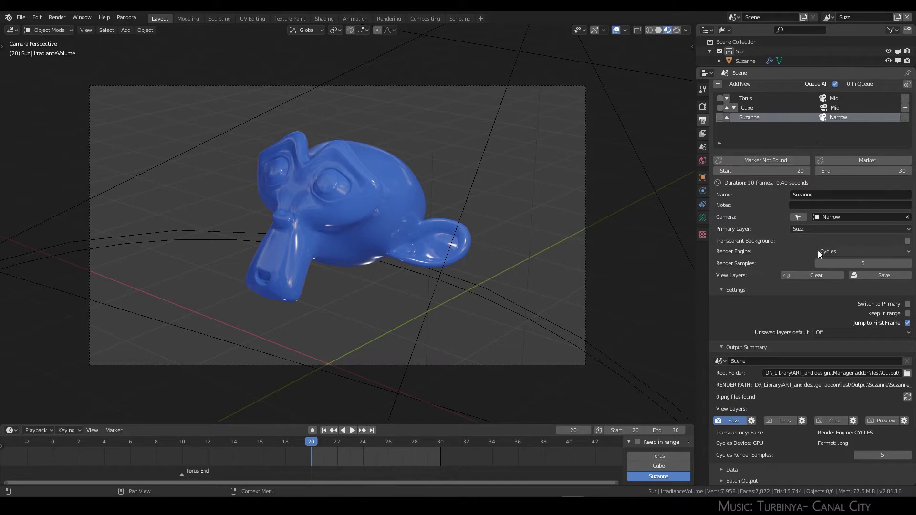
Collapse the Shot Manager's Settings section and expand its Data section with the JSON export options
click(833, 289)
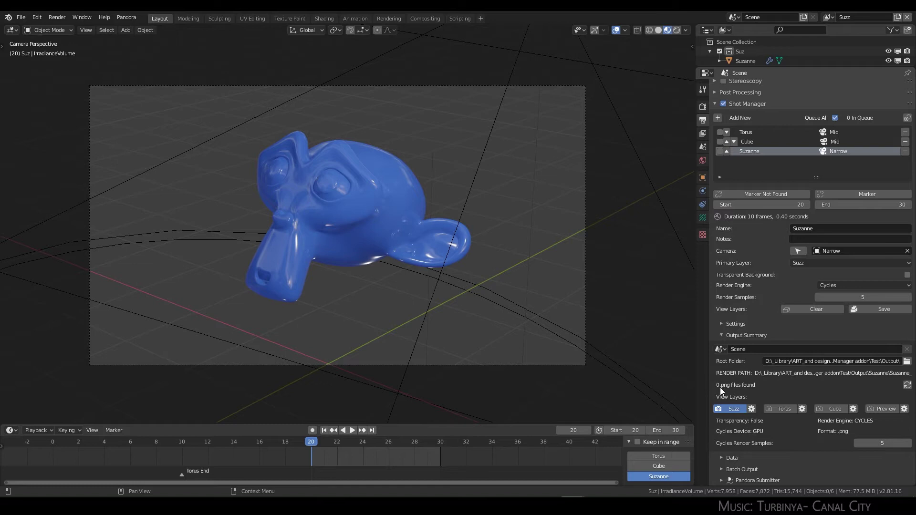
scroll(721, 388, up, 2)
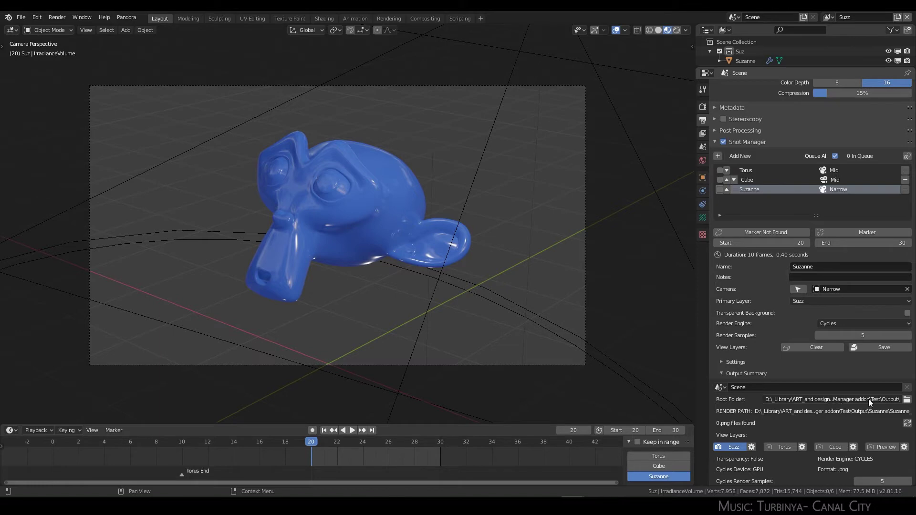
scroll(842, 416, down, 2)
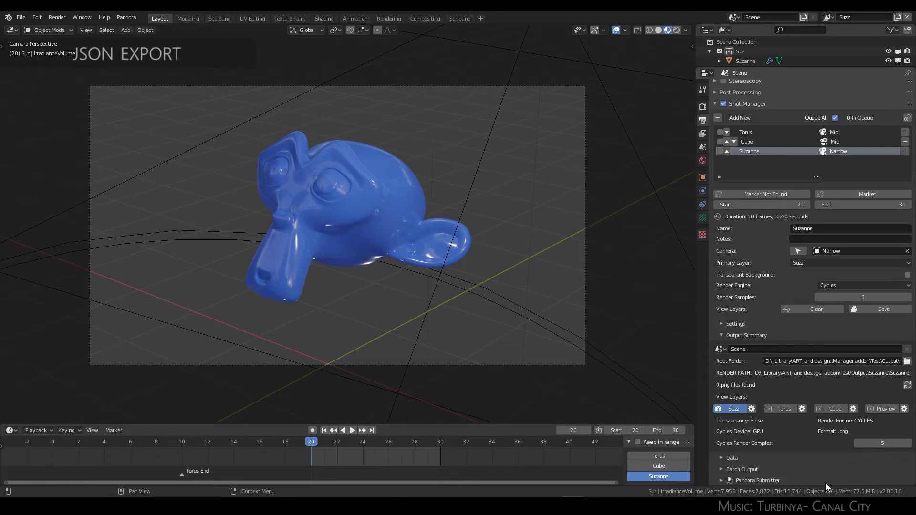
click(725, 456)
scroll(743, 445, down, 2)
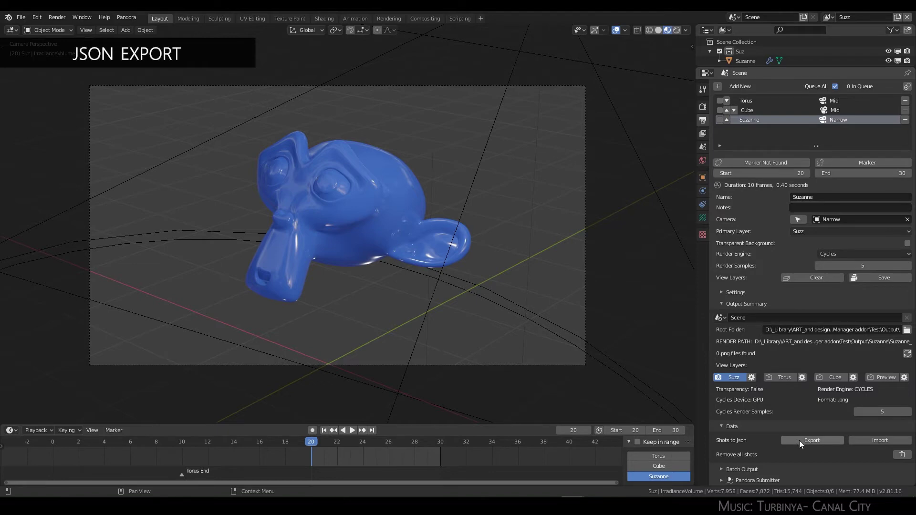
scroll(802, 377, up, 6)
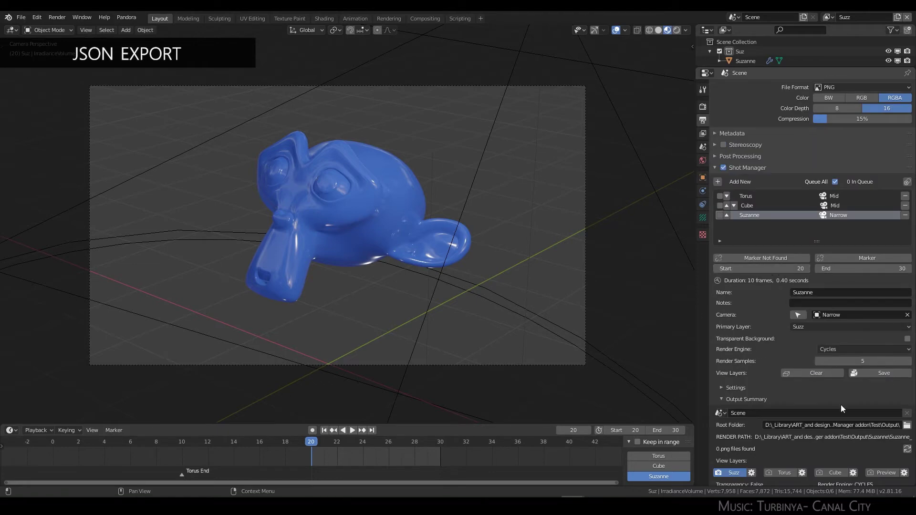
scroll(815, 480, down, 6)
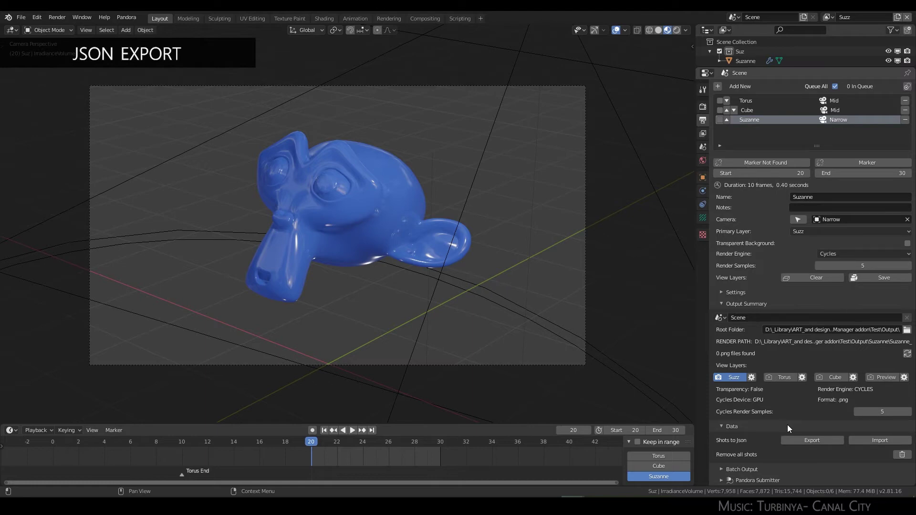
Export the shots to JSON, overwriting new.json in the Test folder
click(885, 439)
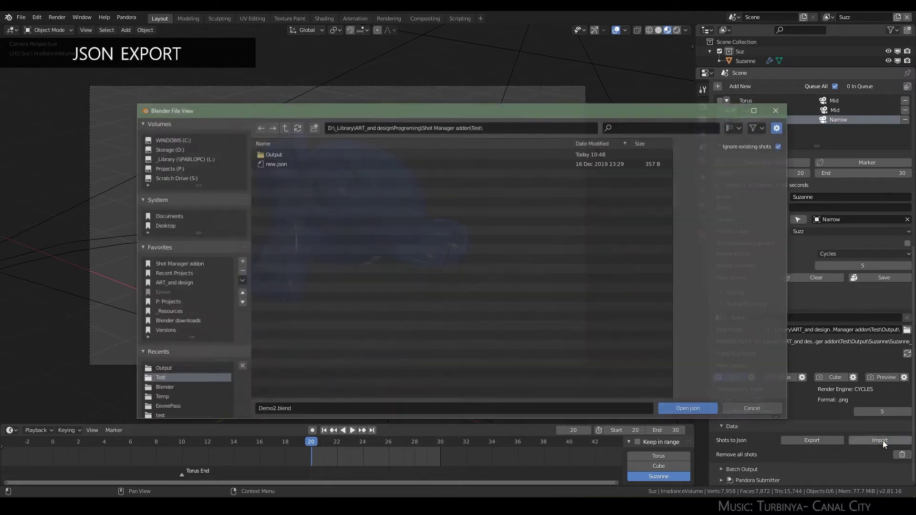
click(754, 409)
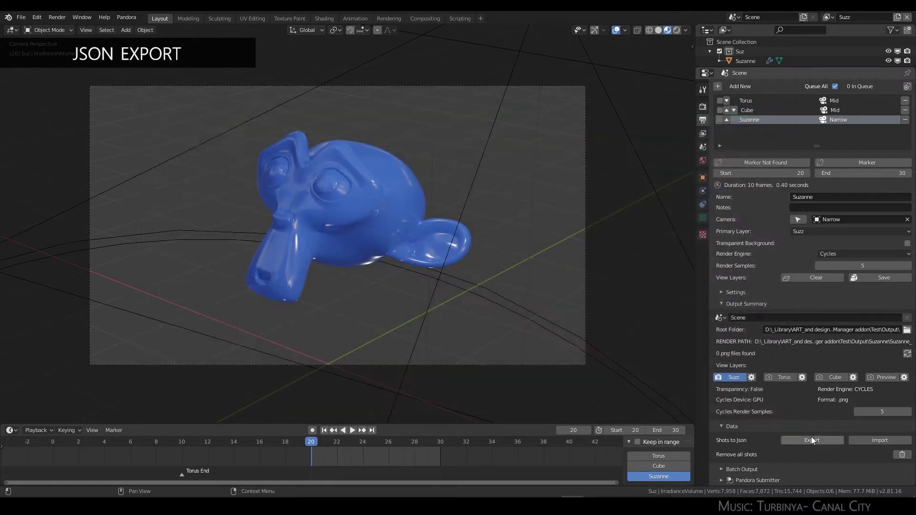
click(812, 439)
click(286, 165)
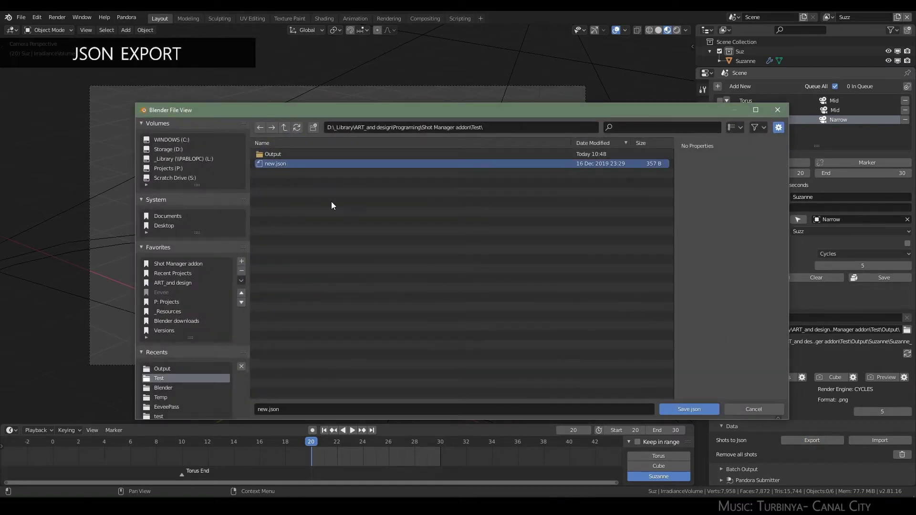
click(682, 409)
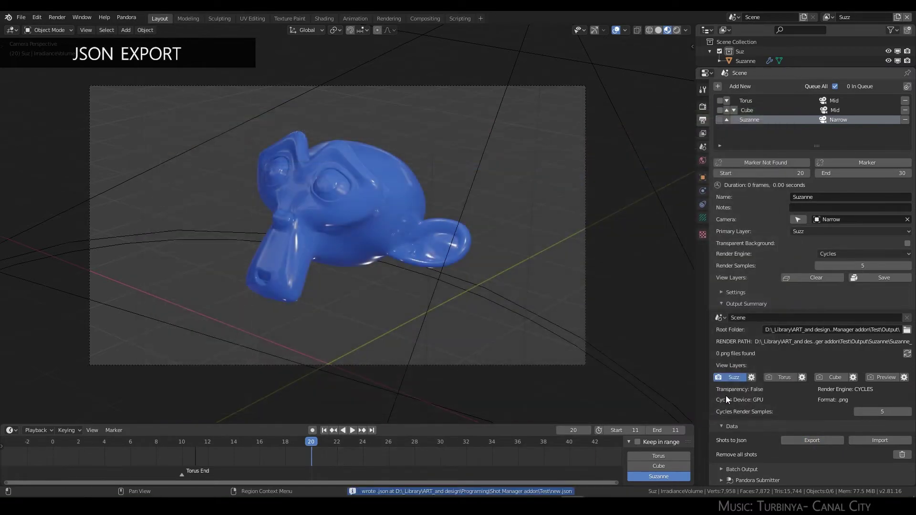
Import the shots from new.json with Ignore existing shots turned off
click(887, 438)
click(289, 164)
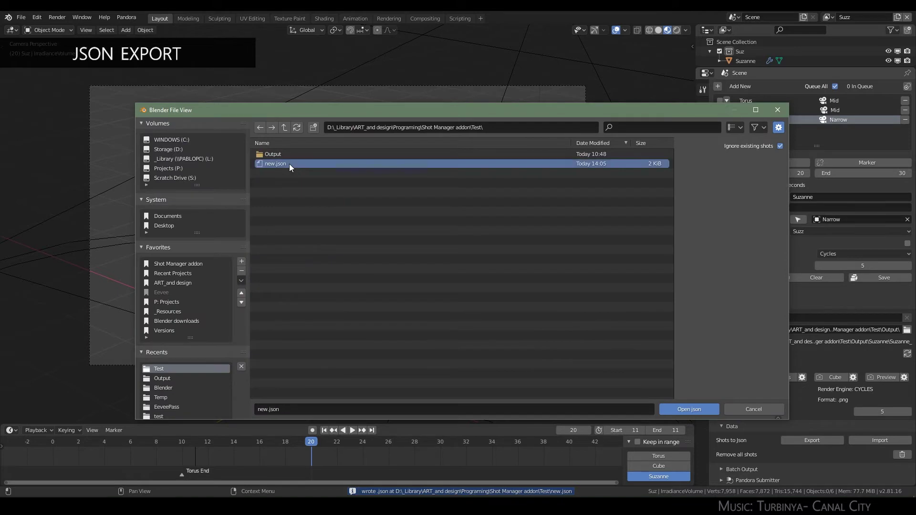
click(780, 146)
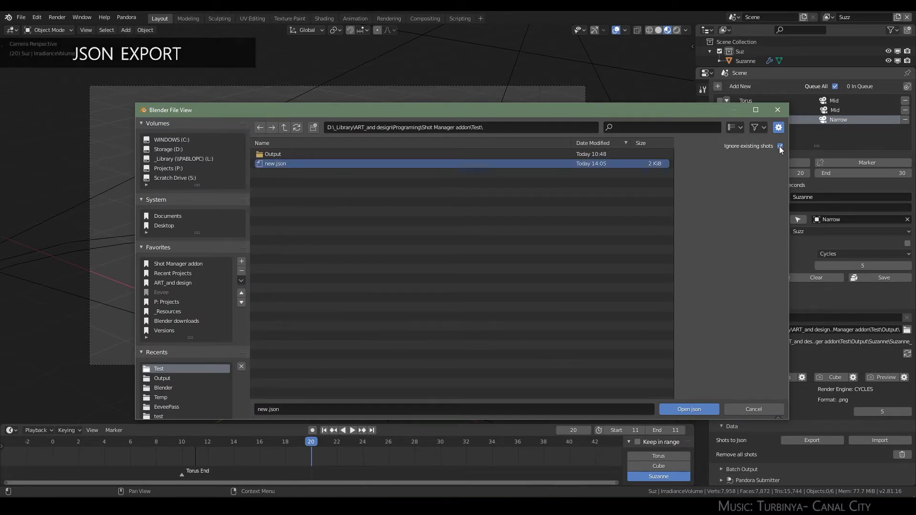
click(692, 409)
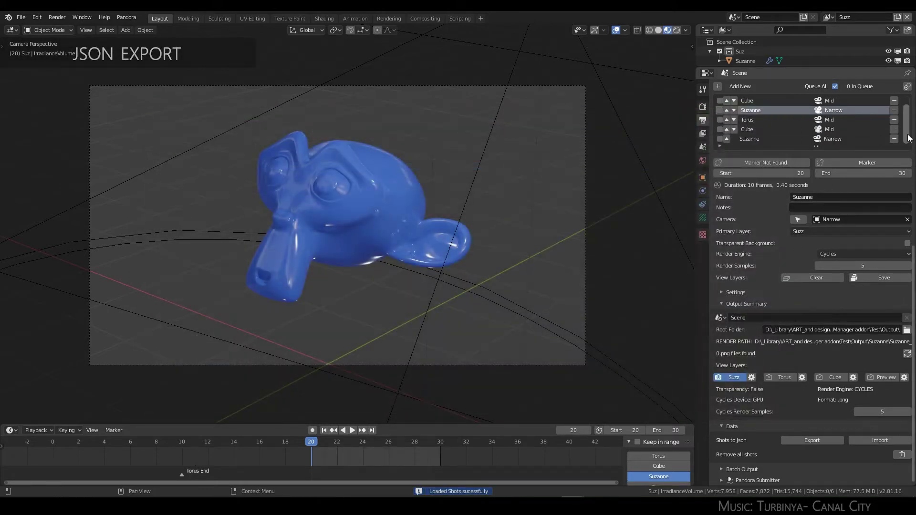
Remove the duplicate imported shots from the shot list, leaving one each of Torus, Cube and Suzanne
scroll(808, 124, down, 1)
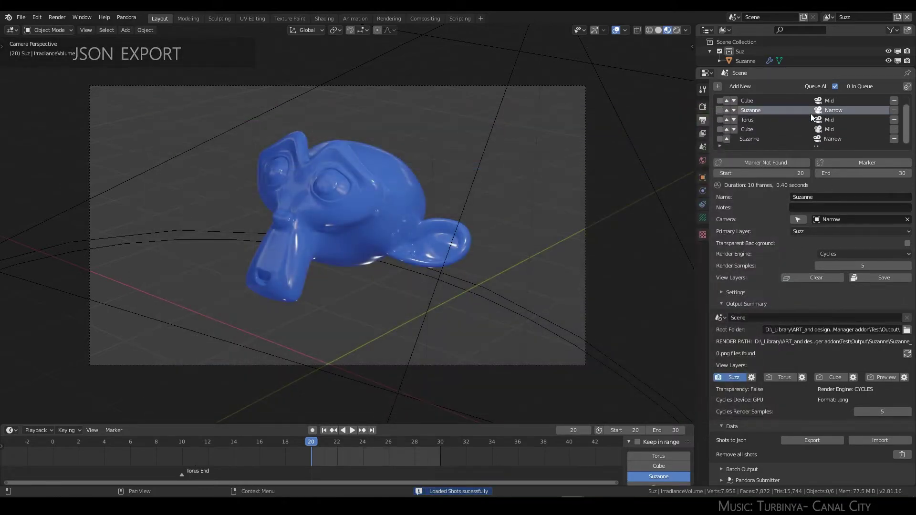
click(893, 138)
click(895, 139)
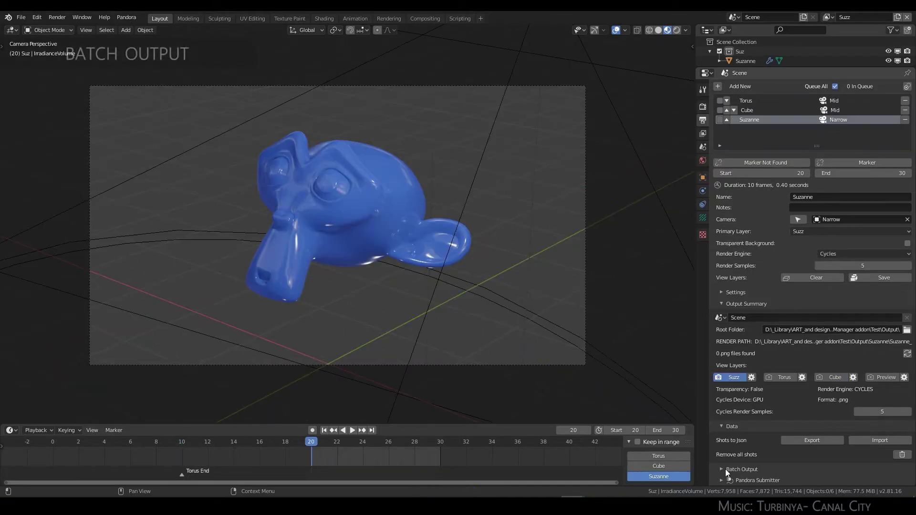
Expand the Batch Output section and add the Torus and Cube shots to the render queue
click(725, 469)
scroll(815, 431, down, 1)
scroll(815, 431, down, 1)
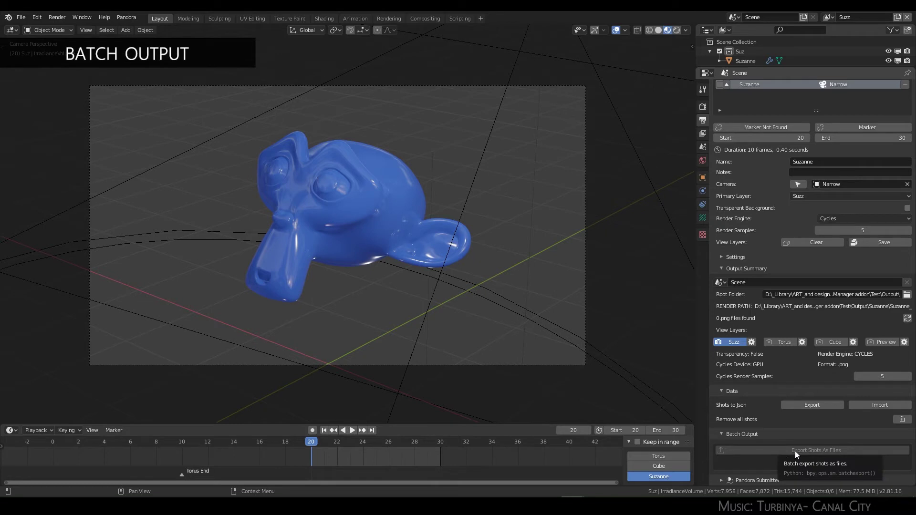
scroll(796, 449, up, 5)
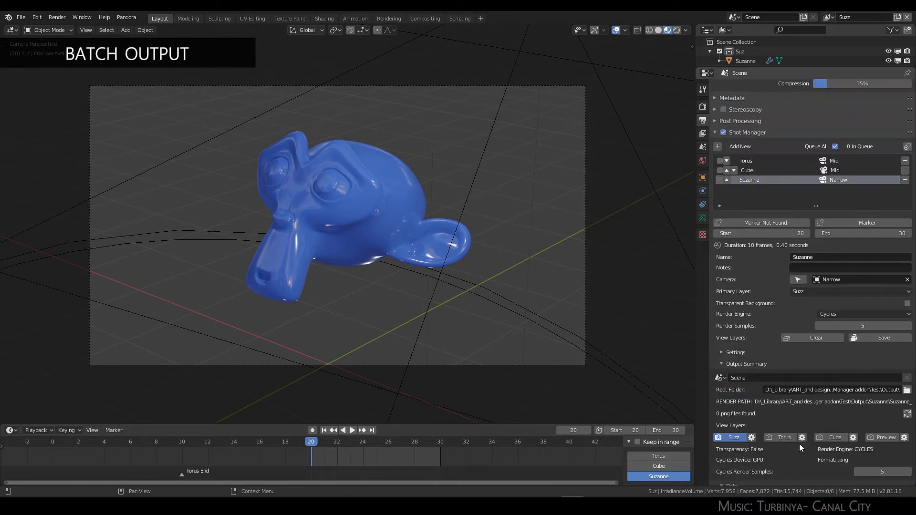
click(720, 161)
click(720, 170)
scroll(848, 366, down, 5)
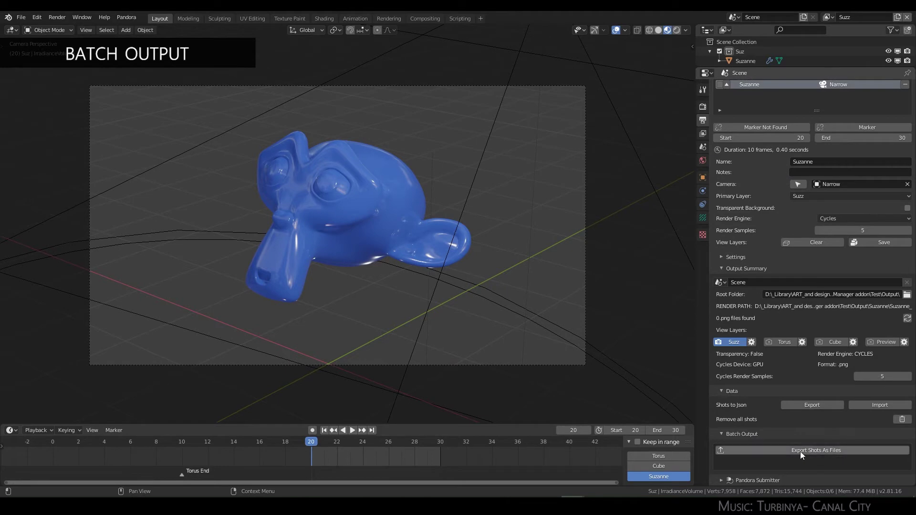
Start exporting the queued shots as files, keeping DOS Batch as the export file format and enabling Separate Files
click(826, 452)
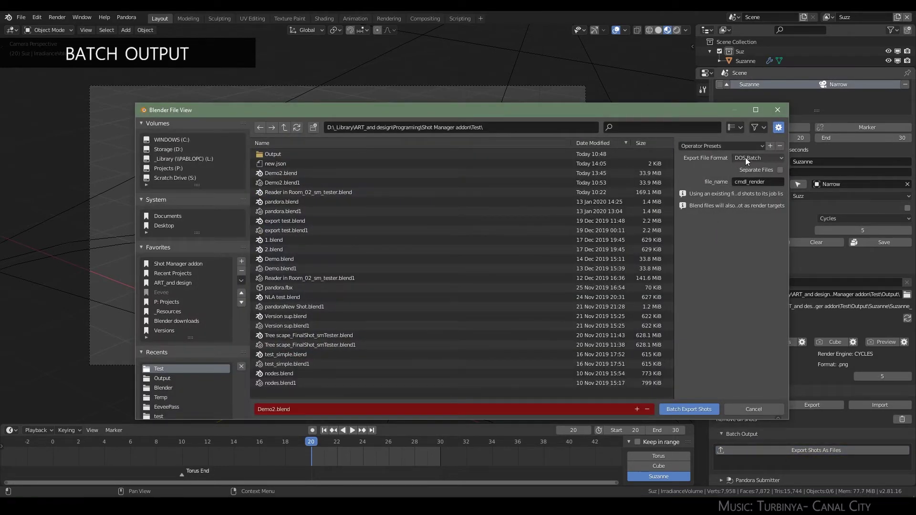
click(745, 158)
scroll(231, 344, down, 3)
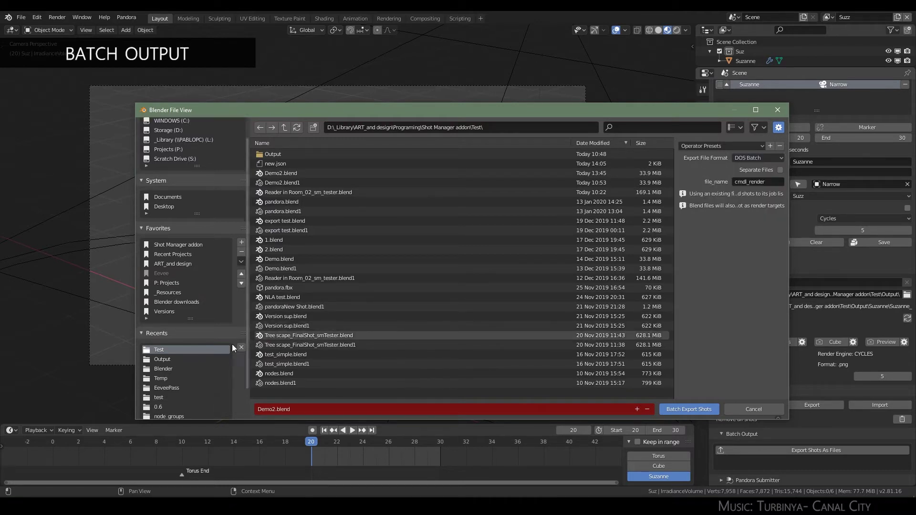
click(764, 156)
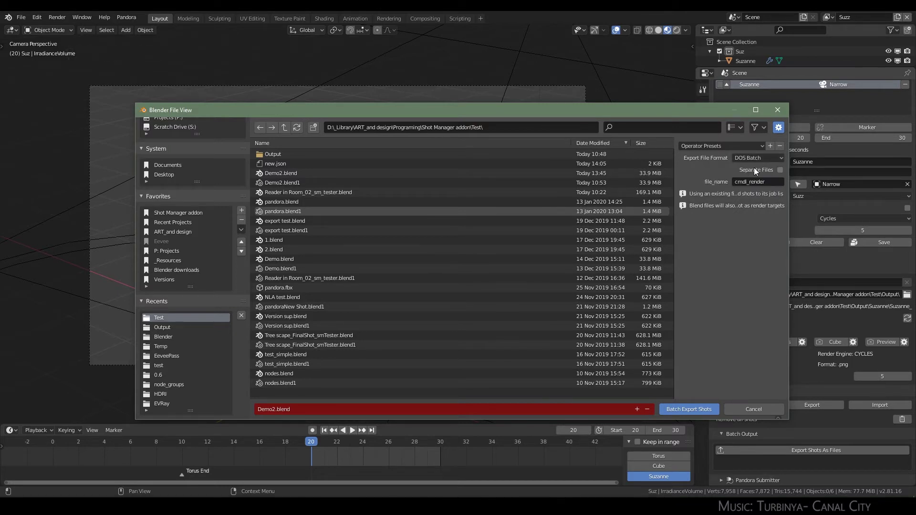
click(780, 170)
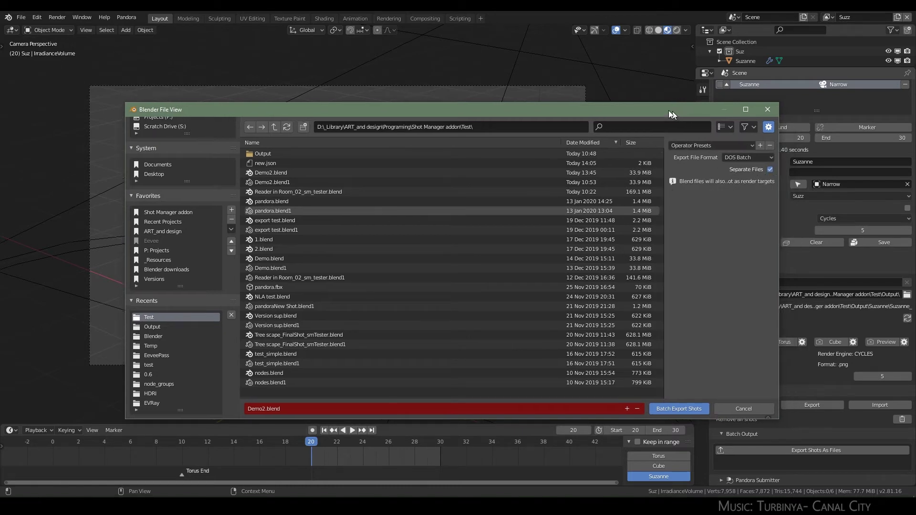
drag(668, 110, 567, 93)
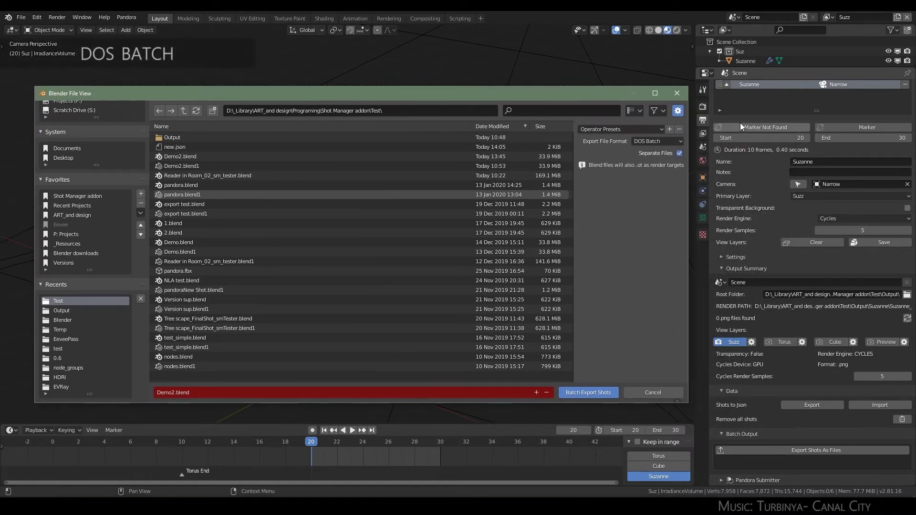
Batch export the queued Torus and Cube shots into the Output folder as separate DOS Batch files
click(679, 151)
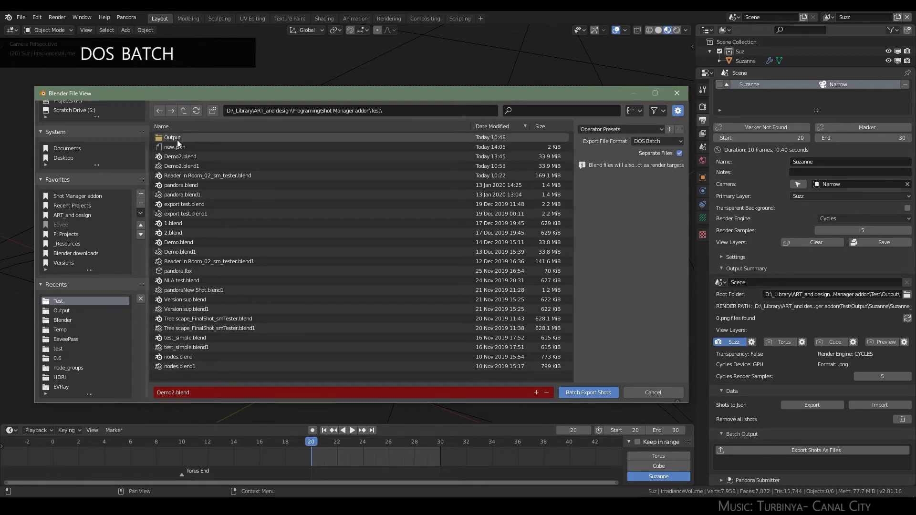
drag(304, 95, 288, 63)
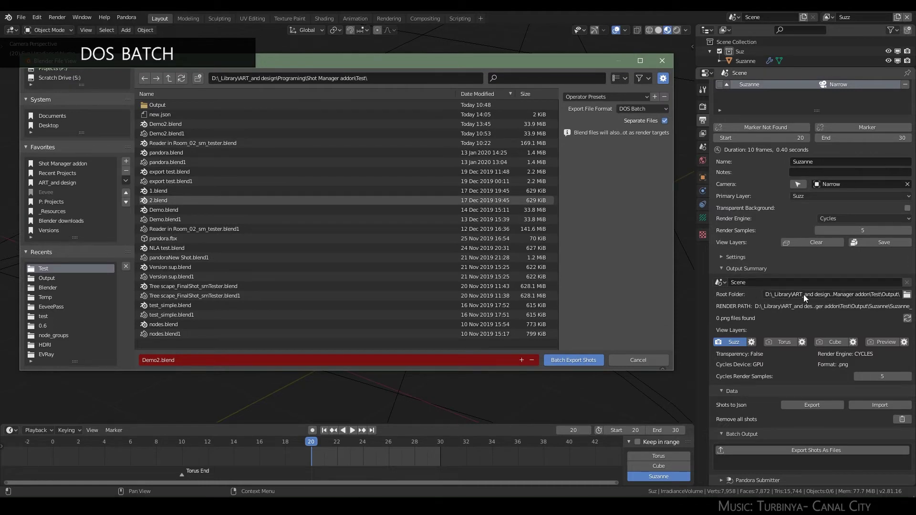
scroll(782, 205, up, 2)
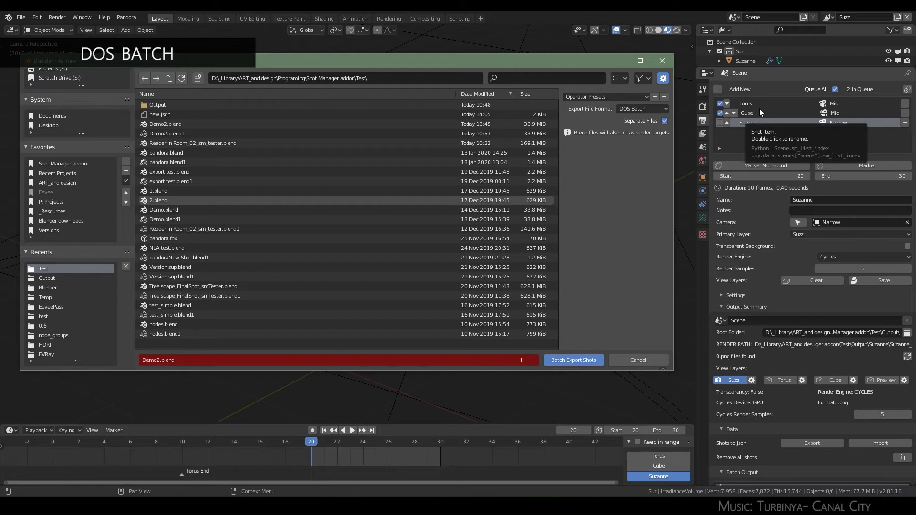
click(162, 104)
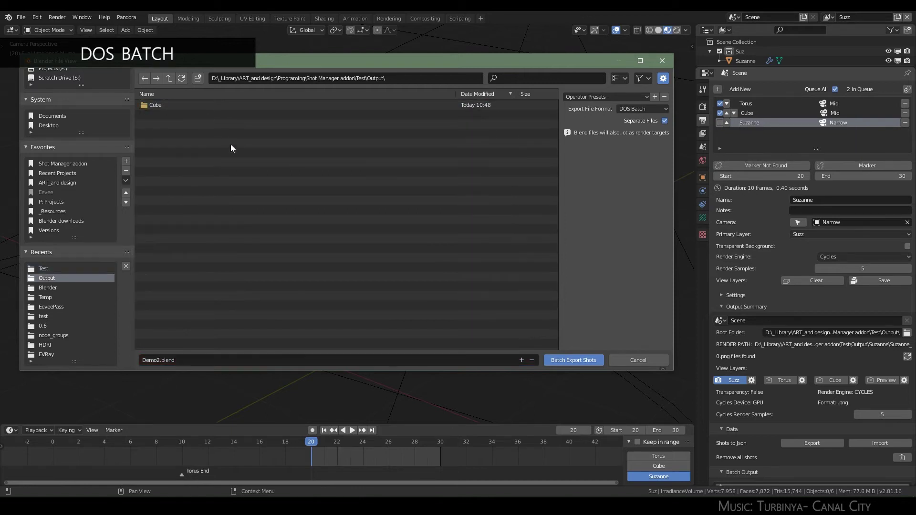
click(580, 361)
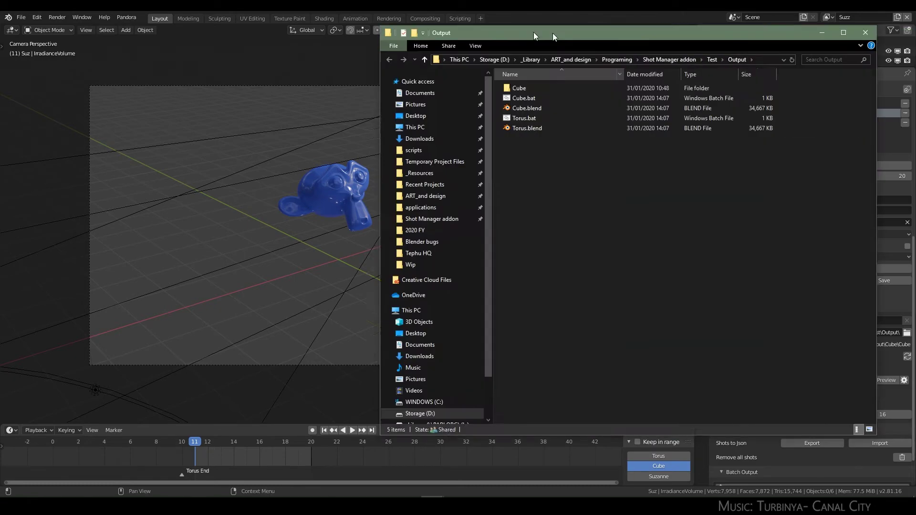
Check the exported batch and blend files in the Output folder in File Explorer and run Cube.bat
drag(548, 33, 357, 61)
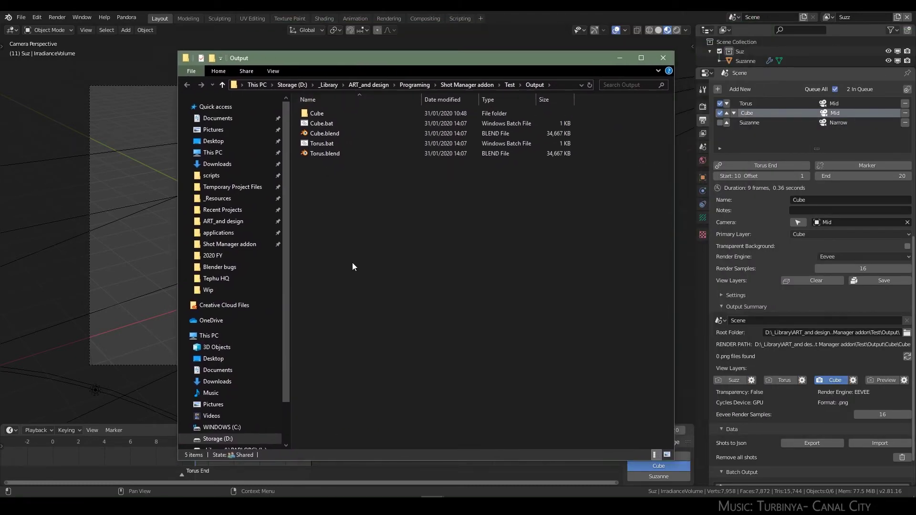
click(325, 144)
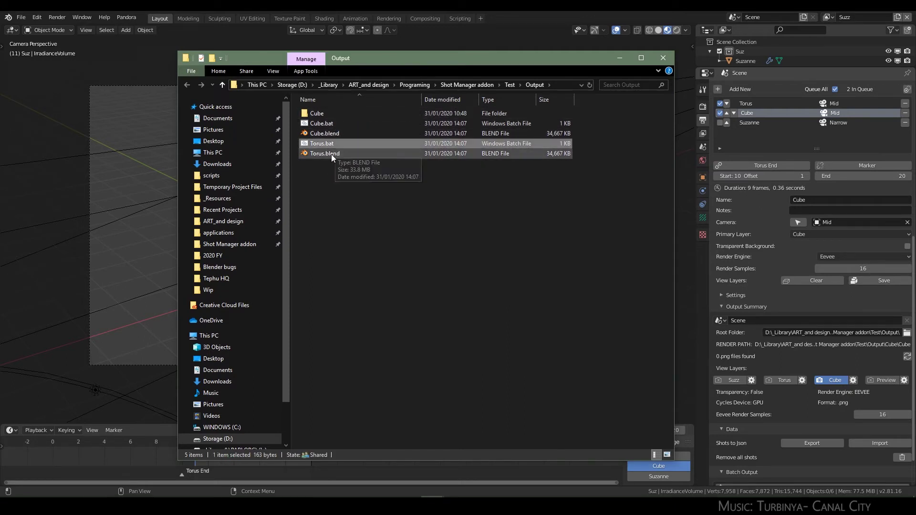
click(329, 157)
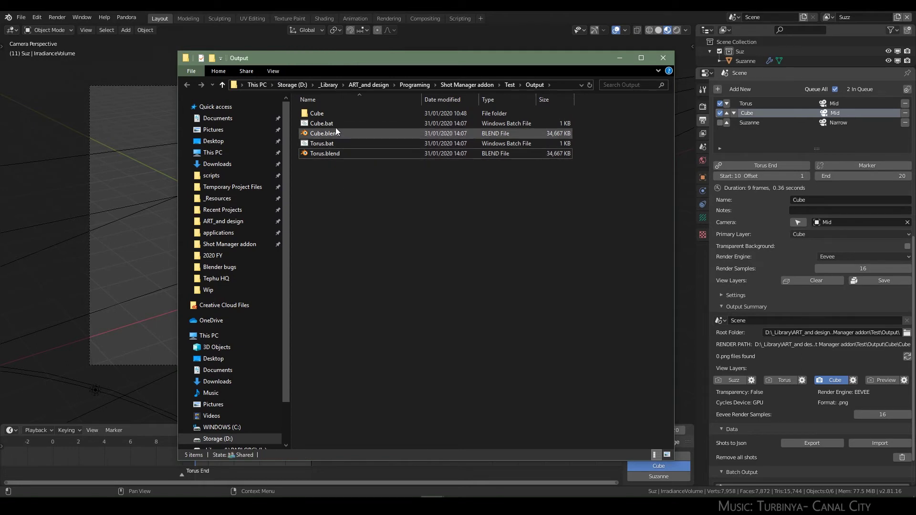
click(335, 126)
click(344, 165)
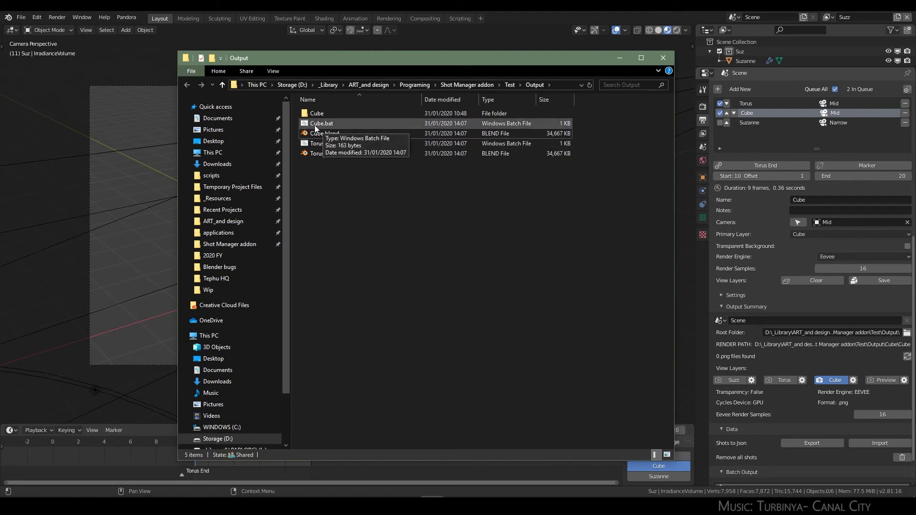
double_click(314, 125)
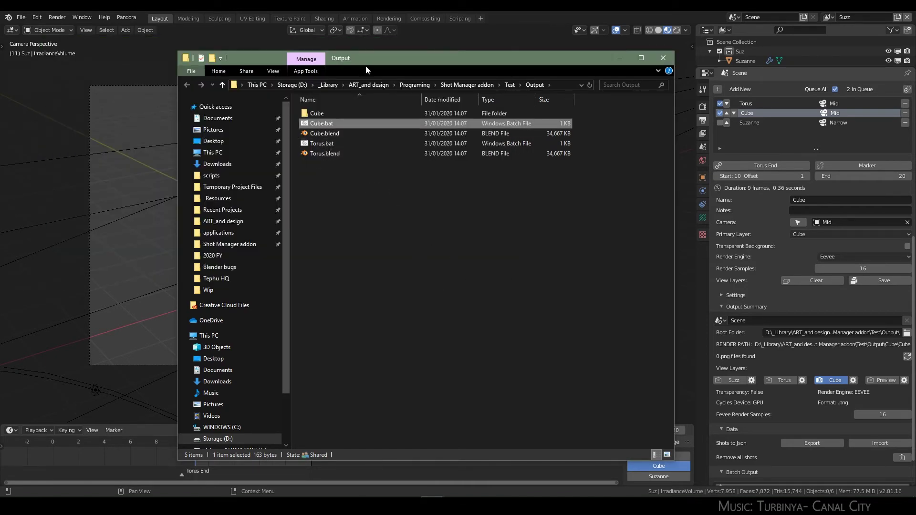
View the rendered PNG frames in the Cube folder and close File Explorer
drag(366, 66, 320, 28)
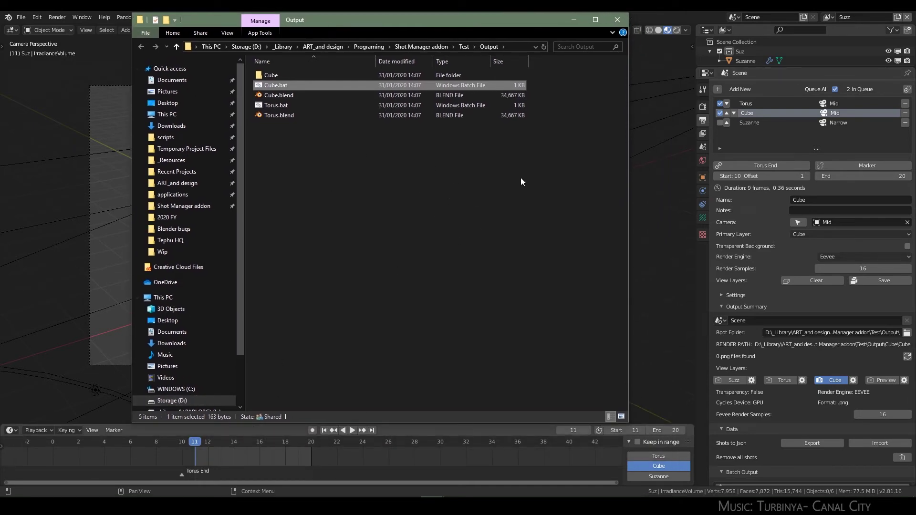
double_click(270, 74)
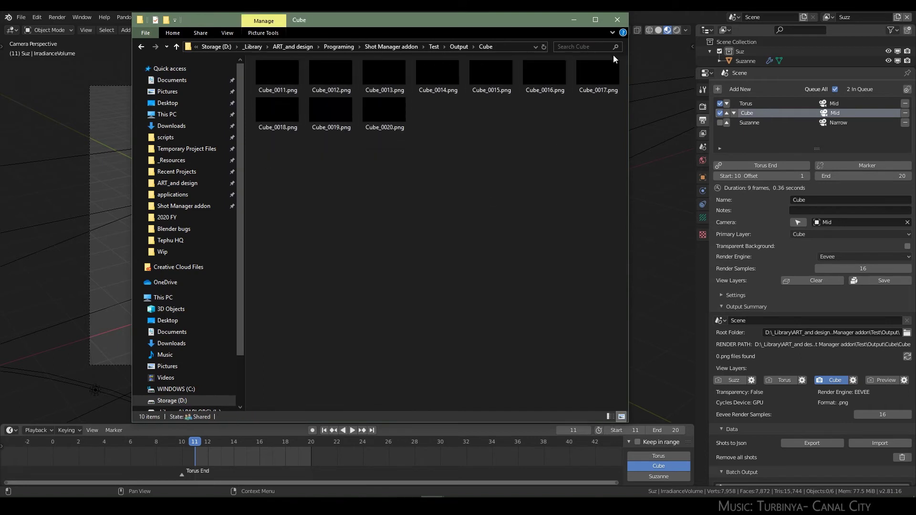
drag(445, 16, 330, 126)
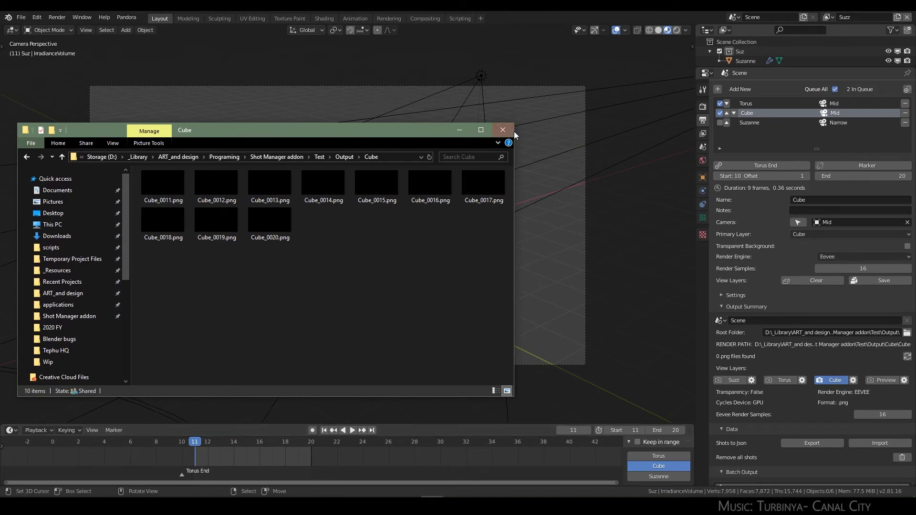
click(501, 127)
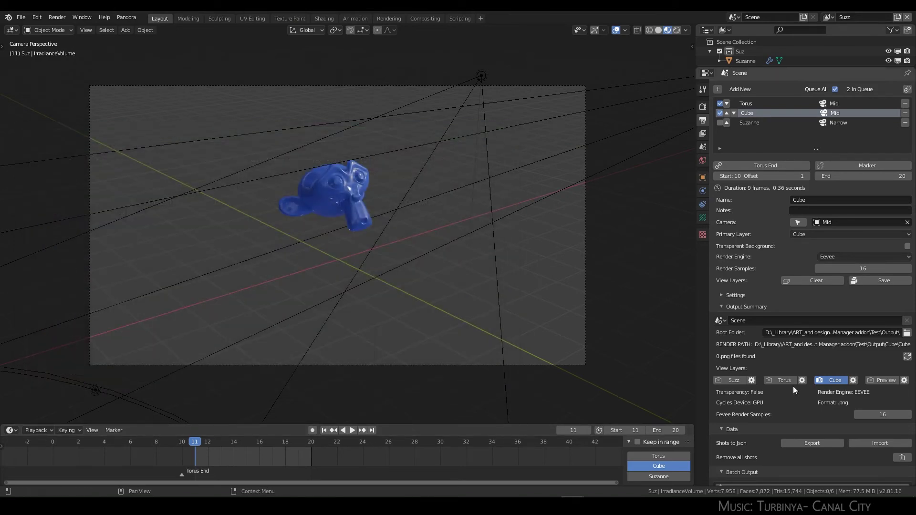
Start another file export of the queued shots, set its export file format to FBX and widen the export options area
scroll(793, 386, down, 2)
click(741, 449)
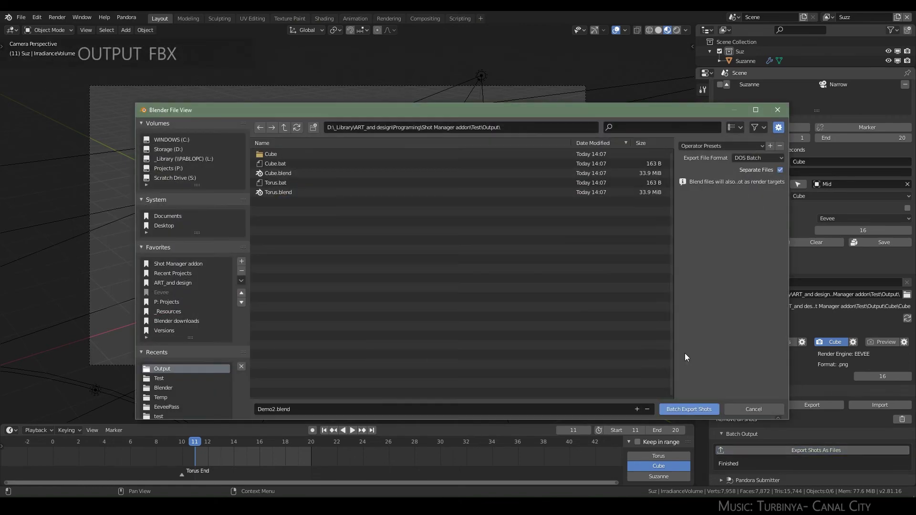
click(764, 158)
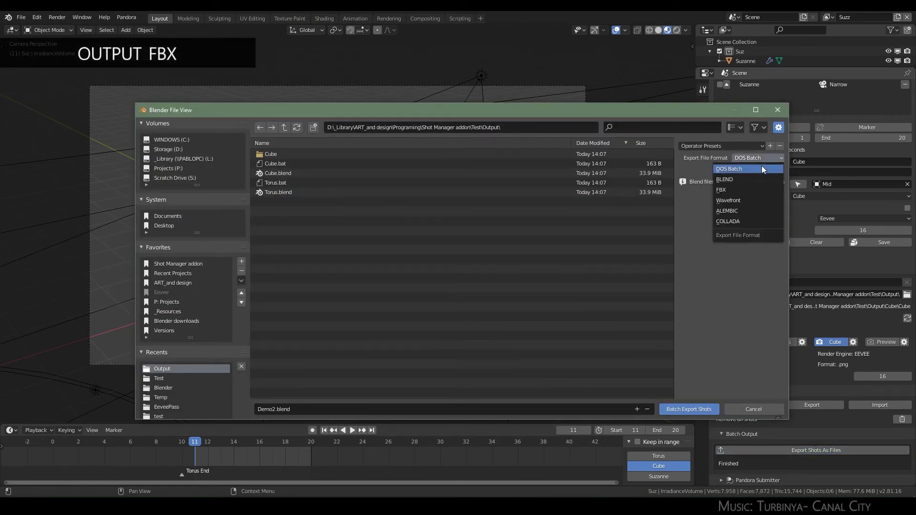
click(748, 188)
drag(673, 178, 571, 178)
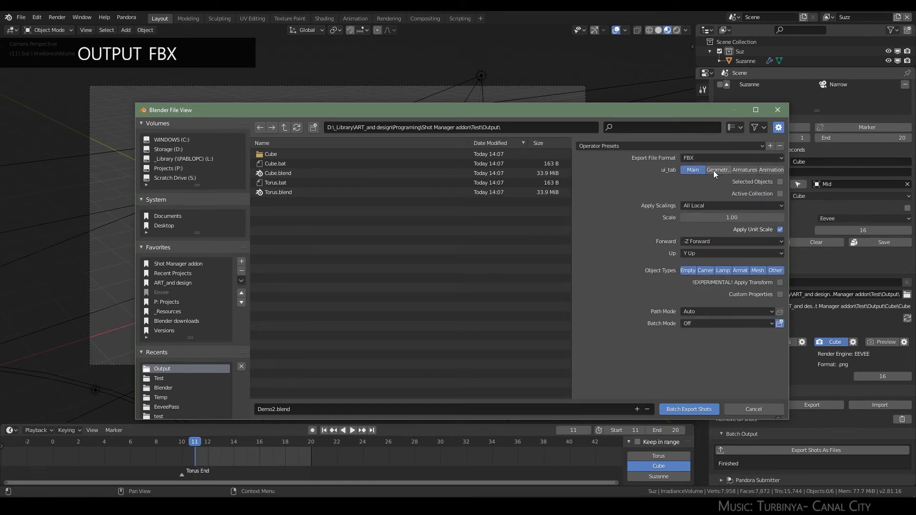
Try the Good and Batch Fbx operator presets on the FBX export settings
click(631, 146)
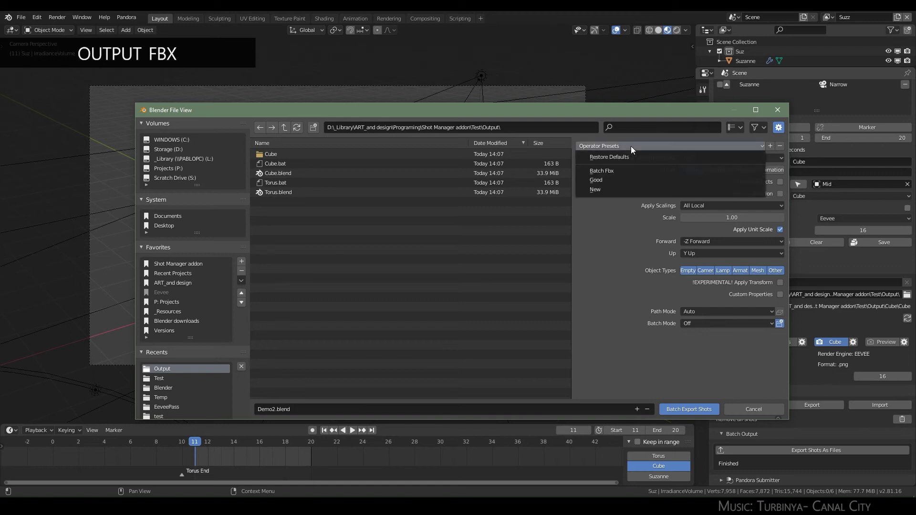
click(603, 180)
click(674, 146)
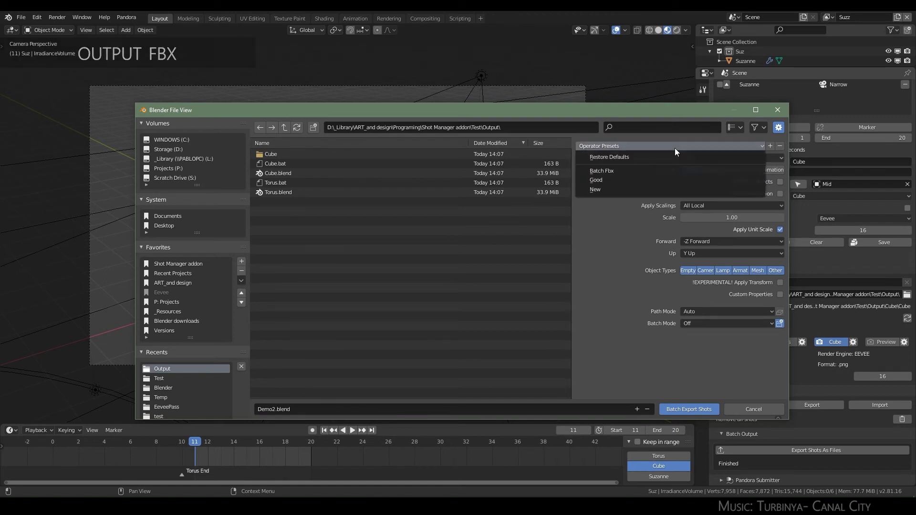
click(645, 168)
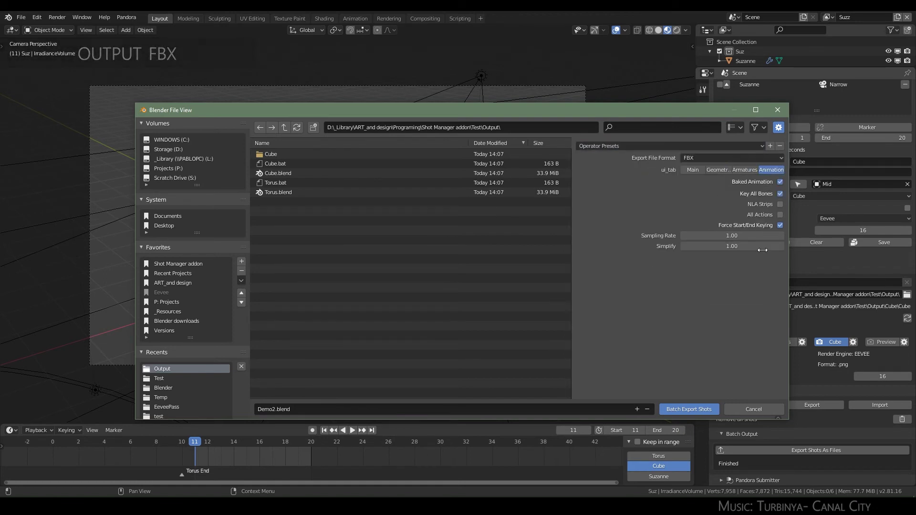
Set the export file format to BLEND and look at the Versions folder in File Explorer
click(702, 158)
click(709, 179)
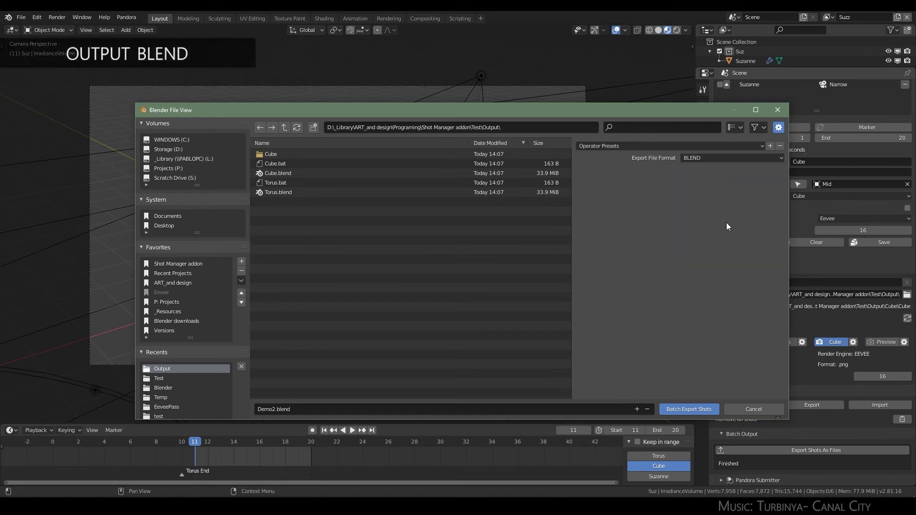
click(436, 505)
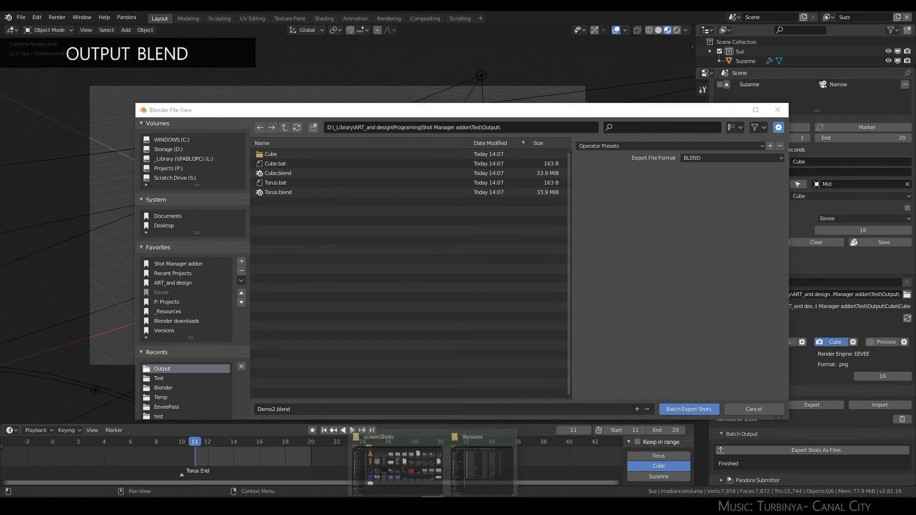
click(459, 462)
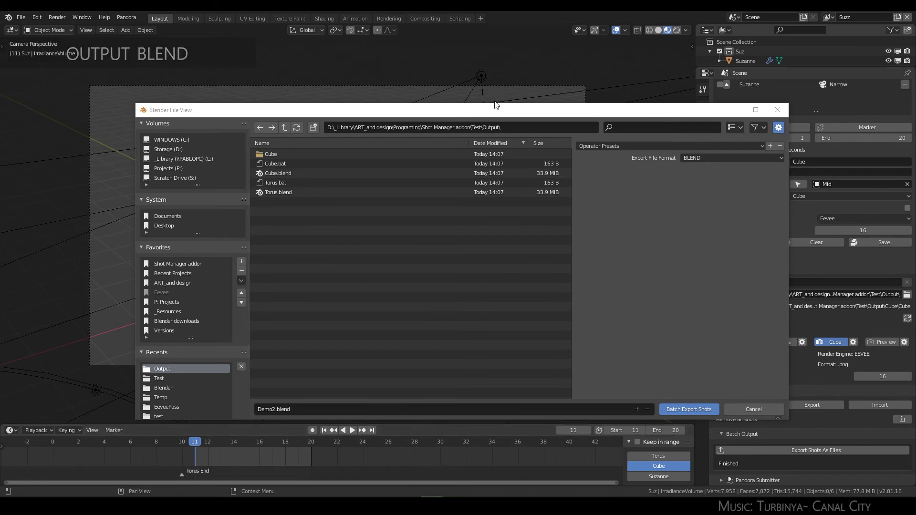
drag(474, 109, 463, 58)
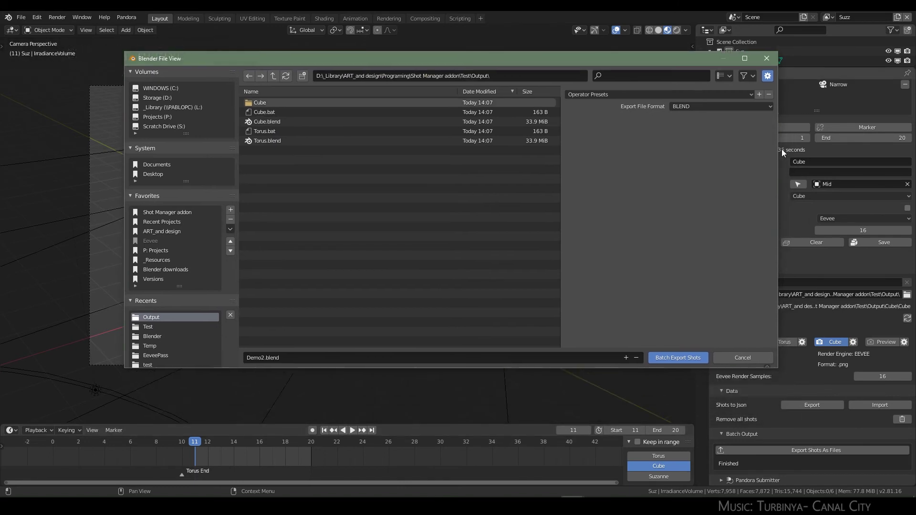
drag(780, 150, 685, 152)
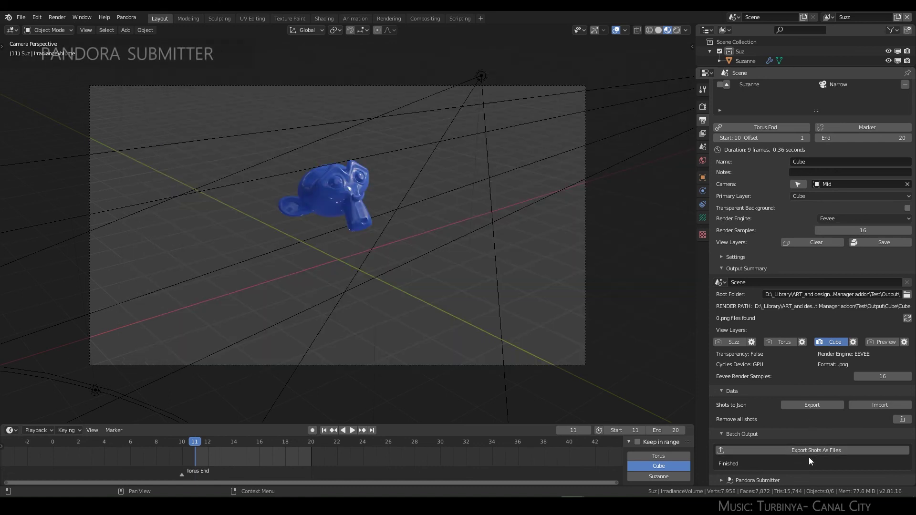
Examine the Pandora Submitter section, including the Cube shot's submission options and the shots queued for batch submission
click(729, 481)
scroll(729, 481, down, 3)
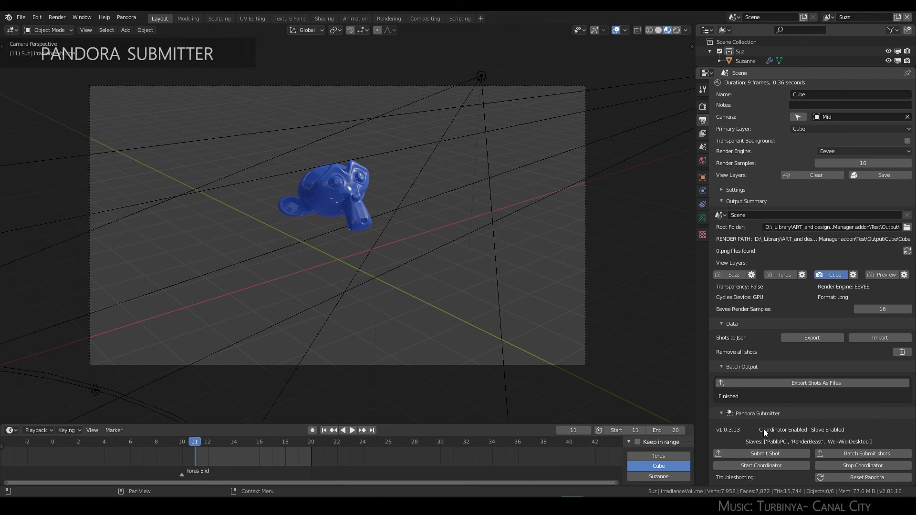
click(769, 454)
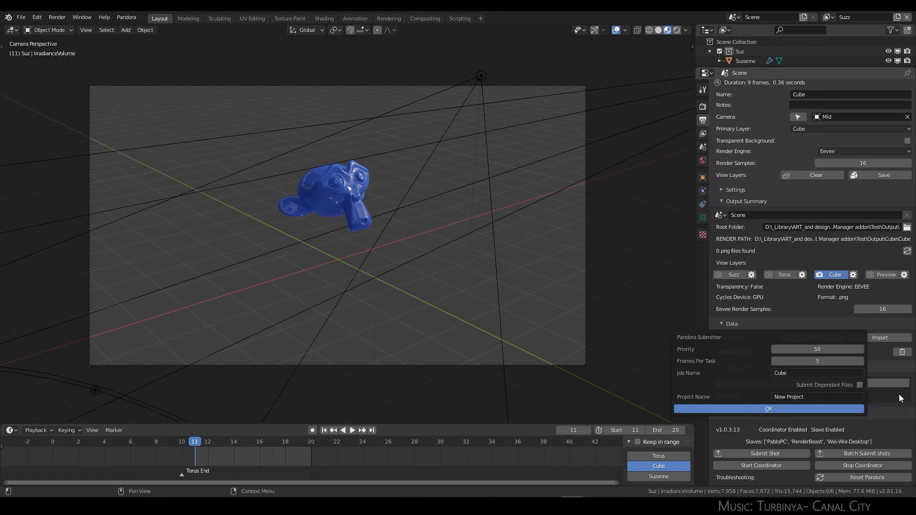
click(898, 394)
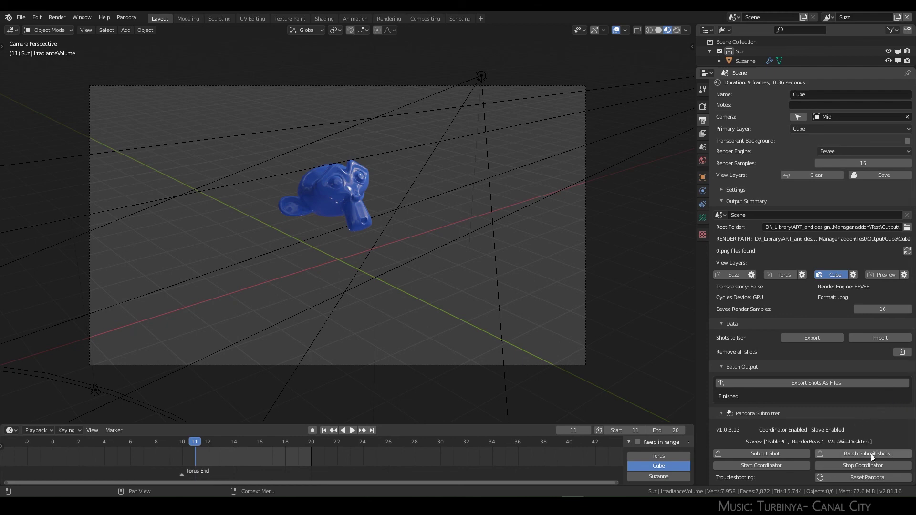
scroll(891, 450, up, 9)
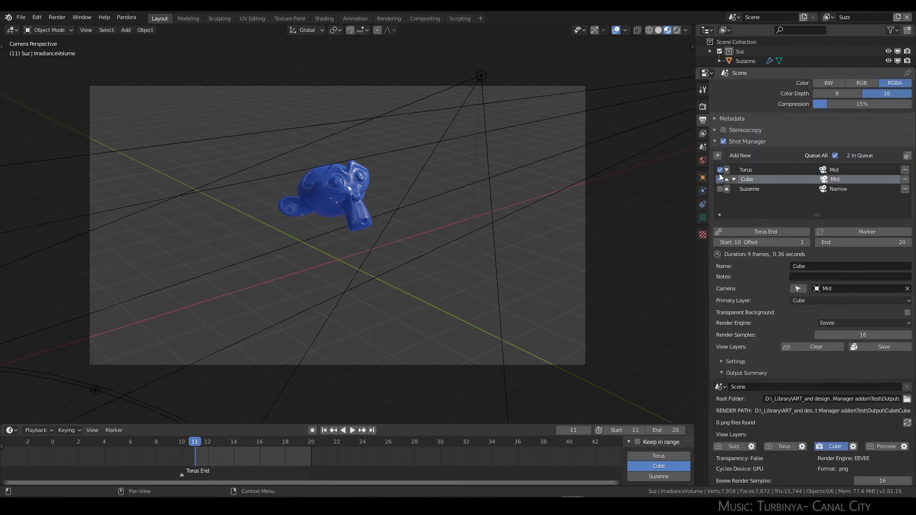
scroll(799, 438, down, 9)
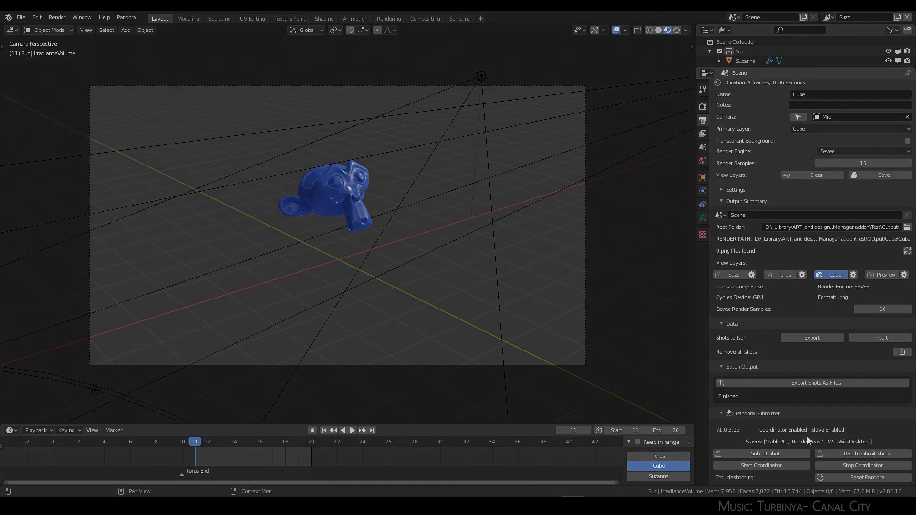